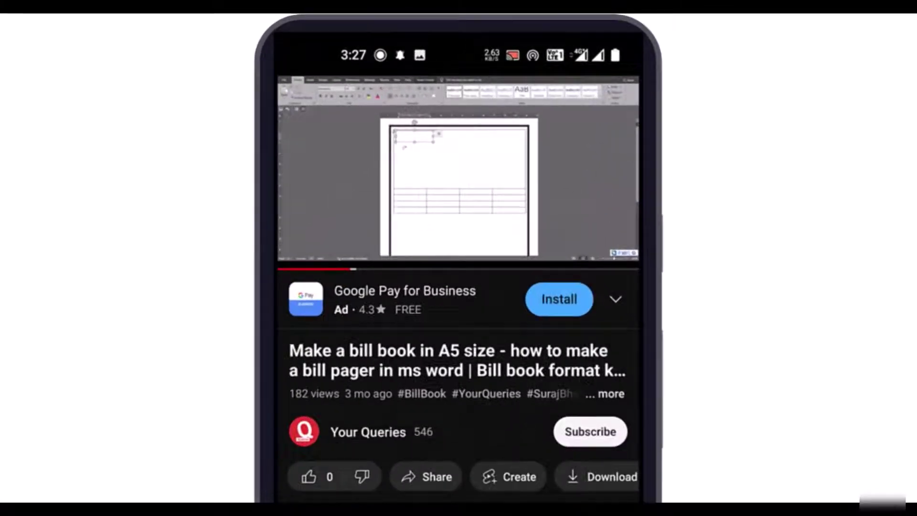
click(603, 432)
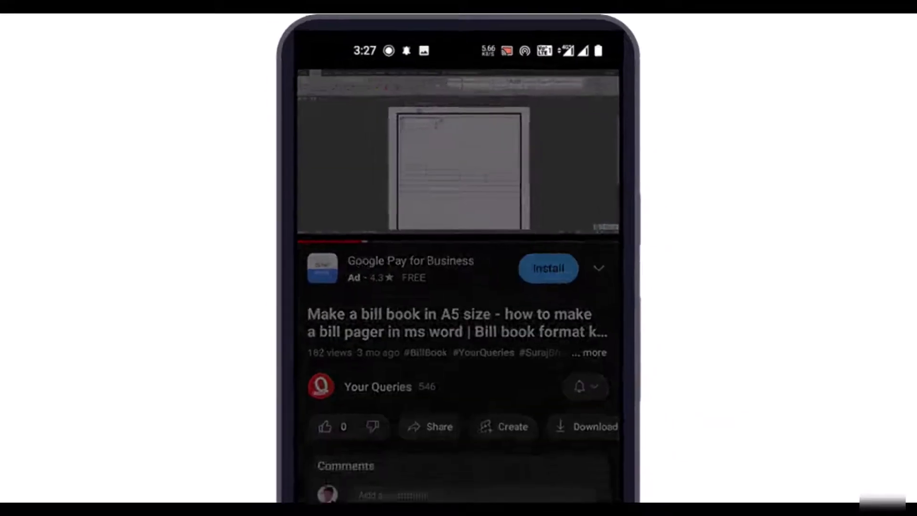
click(600, 432)
click(389, 402)
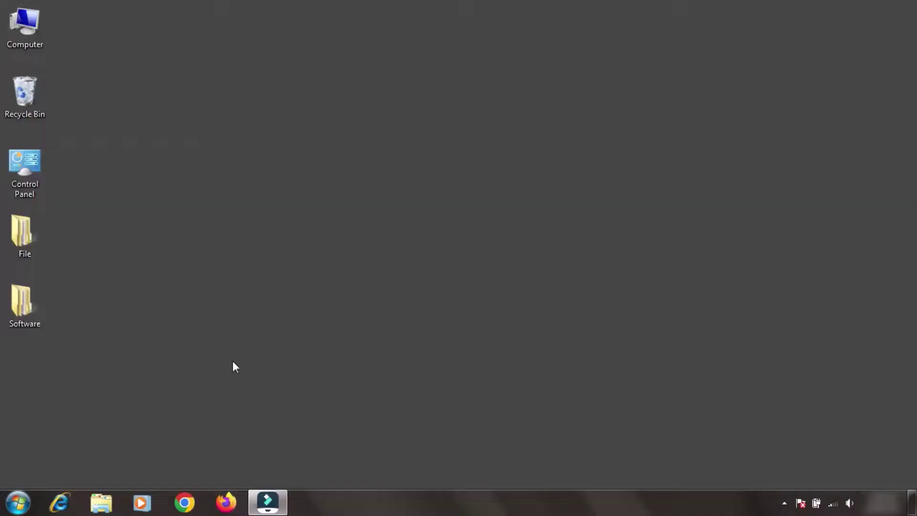
- Open Firefox and search Google for "STOCK ROM DOWNLOAD FOR VIVO y53"
click(225, 503)
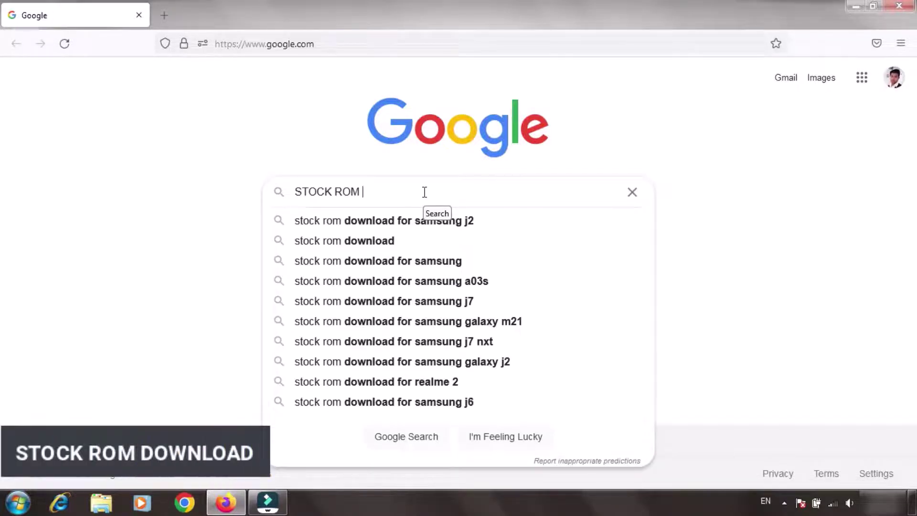
text(FOR)
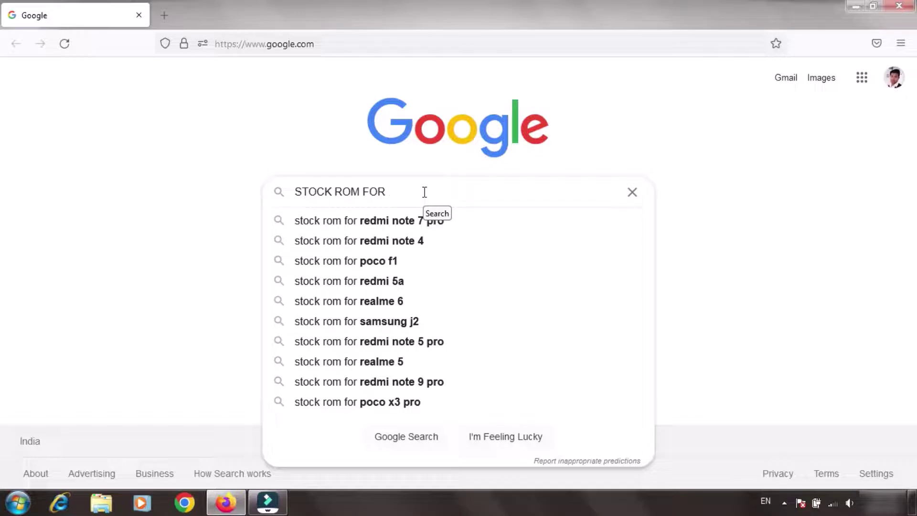
text(VIVO)
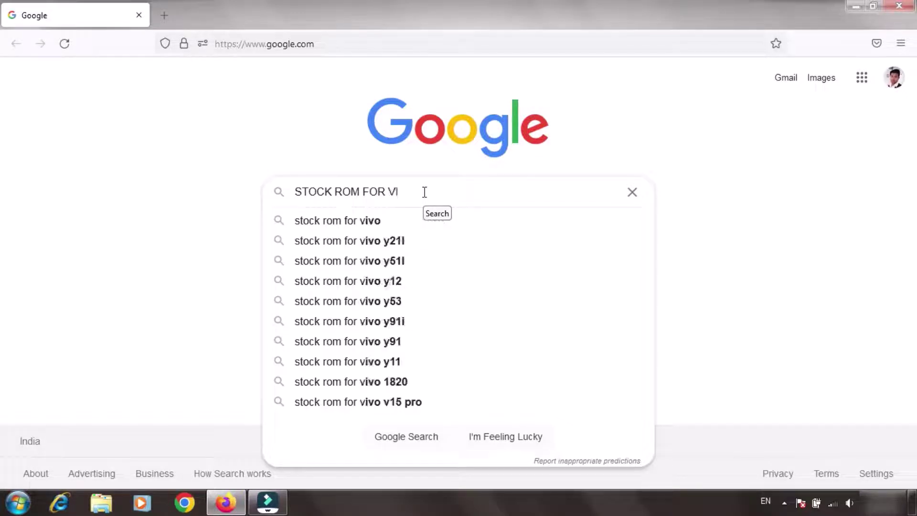
text( Y)
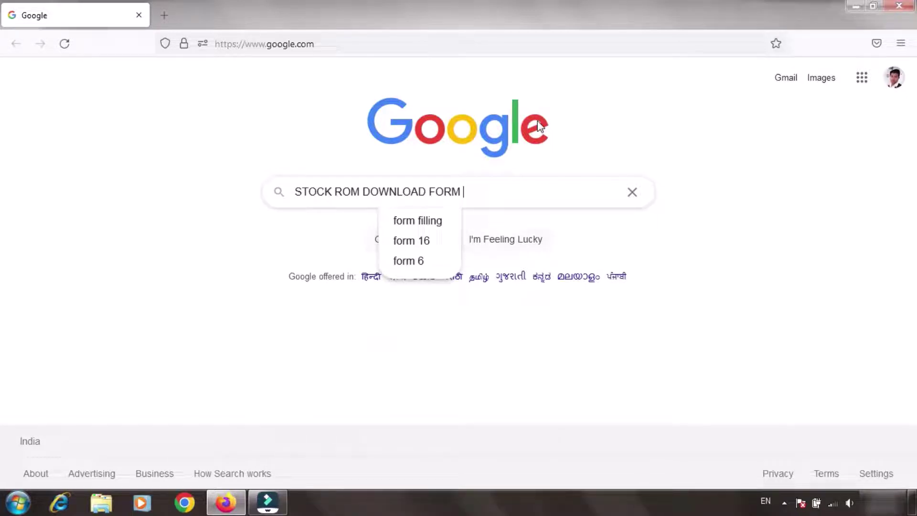
text(VIVO)
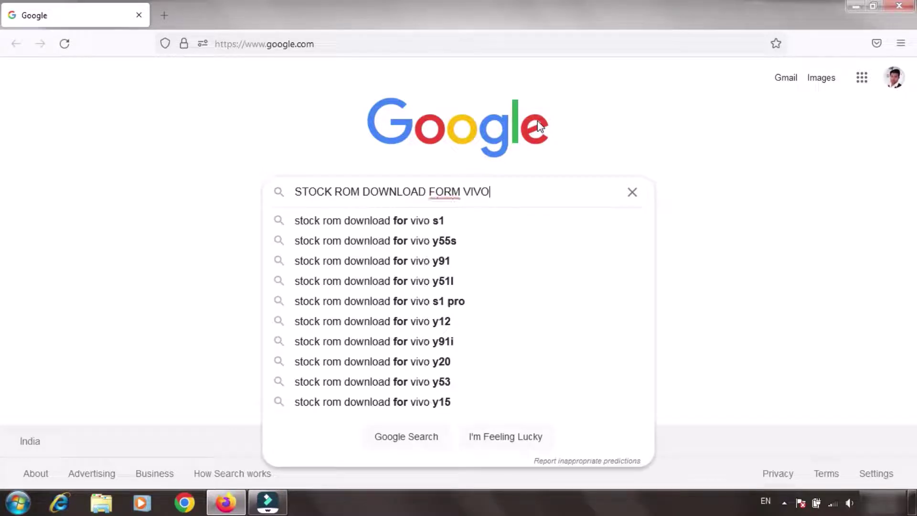
text( y53)
key(Return)
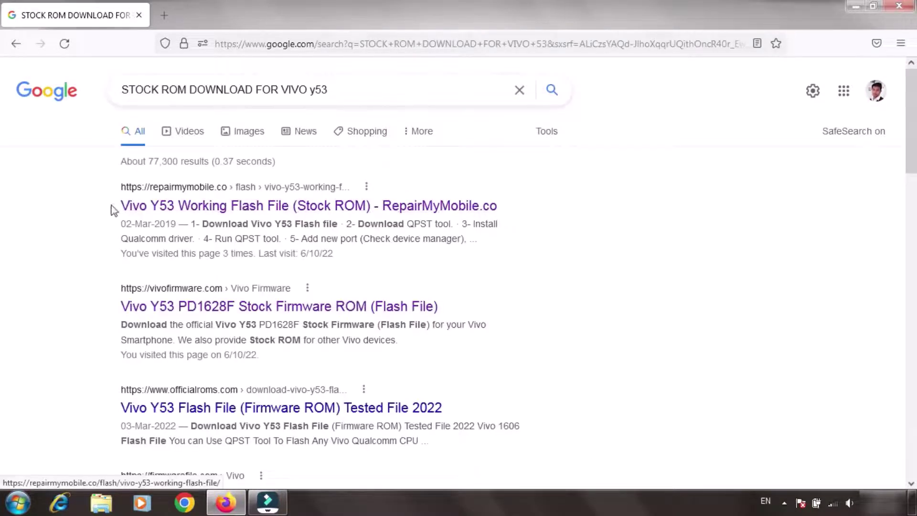
- Open the repairmymobile.co, vivofirmware.com and officialroms.com results in separate tabs and compare the Vivo Y53 firmware pages
right_click(206, 210)
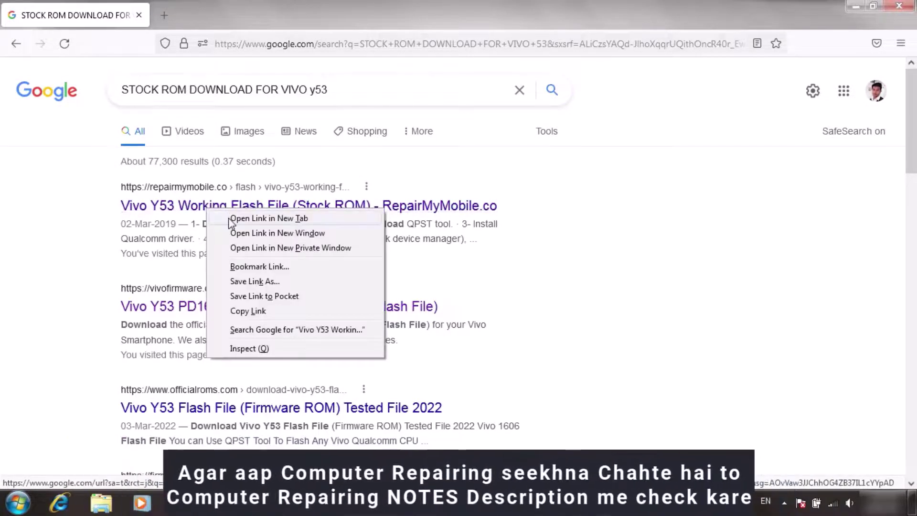
click(228, 219)
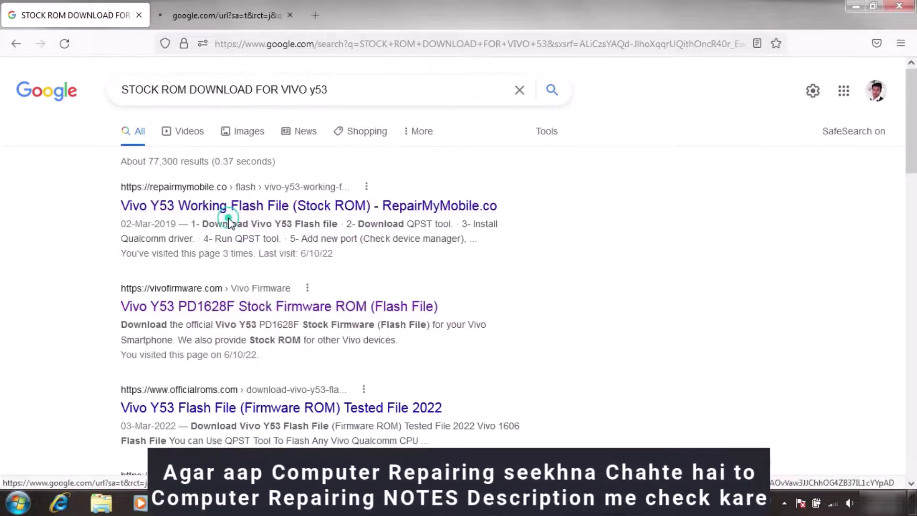
middle_click(168, 313)
middle_click(281, 408)
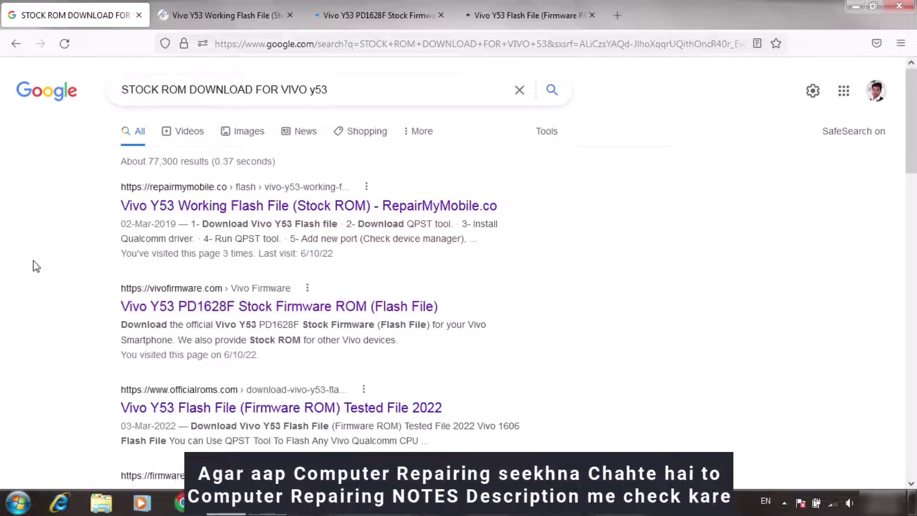
click(235, 6)
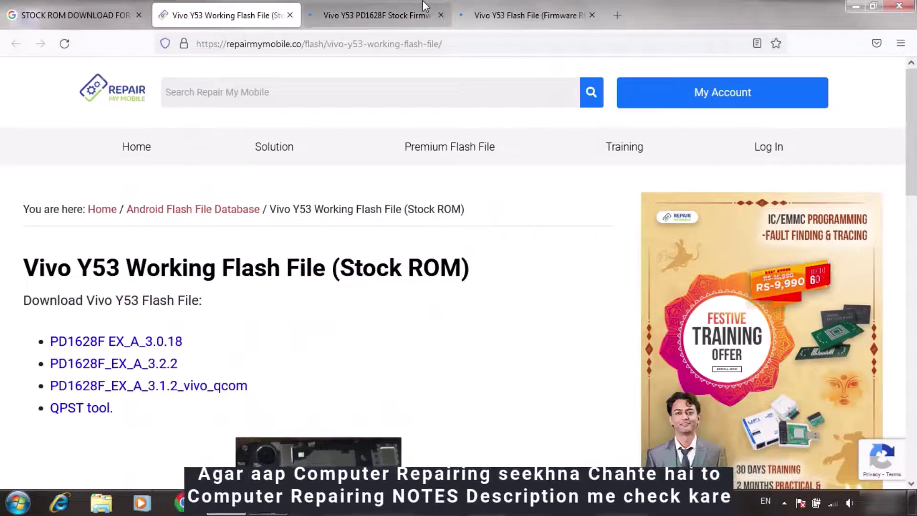
click(424, 6)
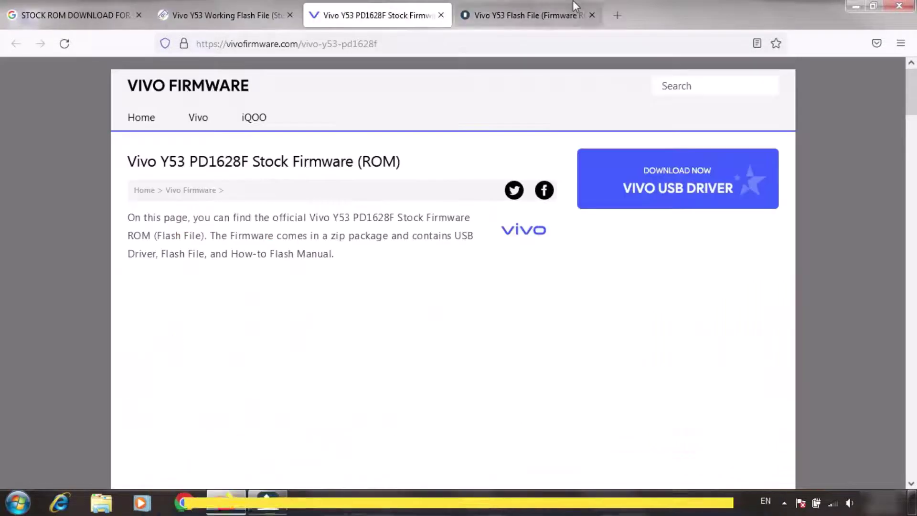
key(ctrl+Page_Up)
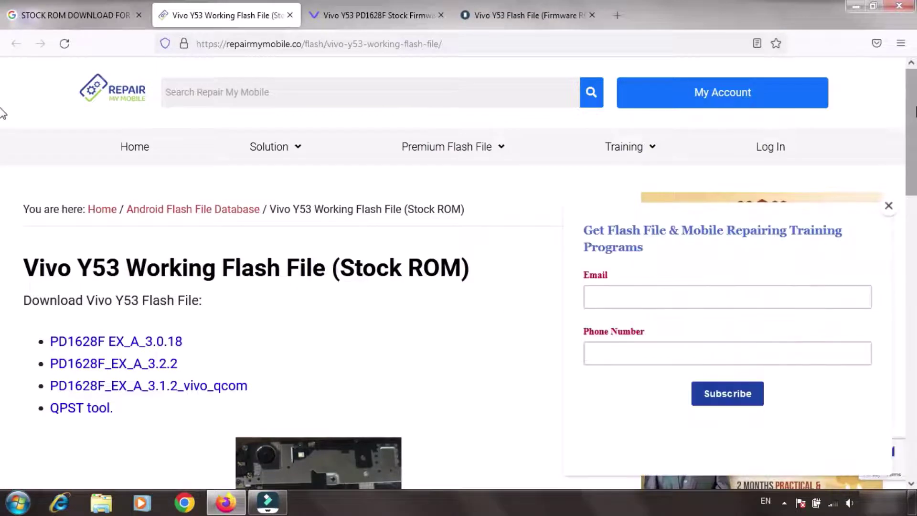
- Start downloading the PD1628F EX_A_3.0.18 flash file from the RepairMyMobile page and cancel the transfer
scroll(1, 114, down, 2)
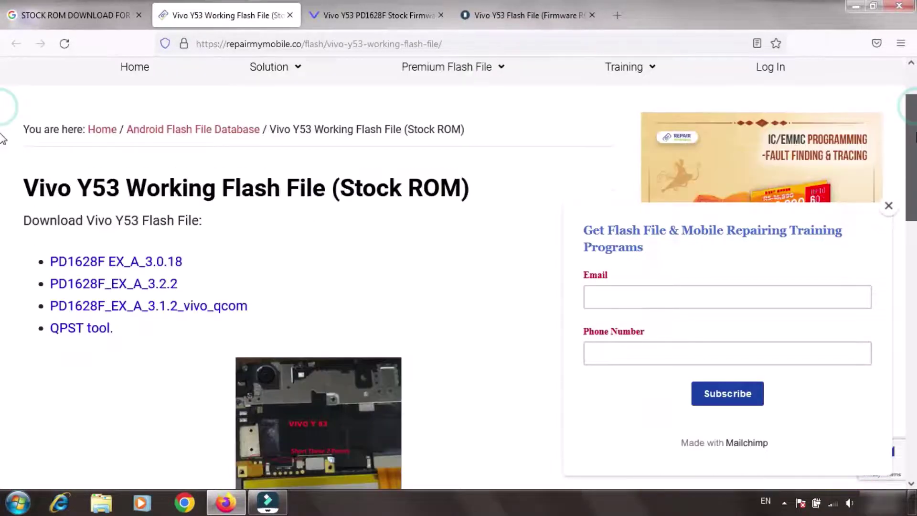
click(74, 262)
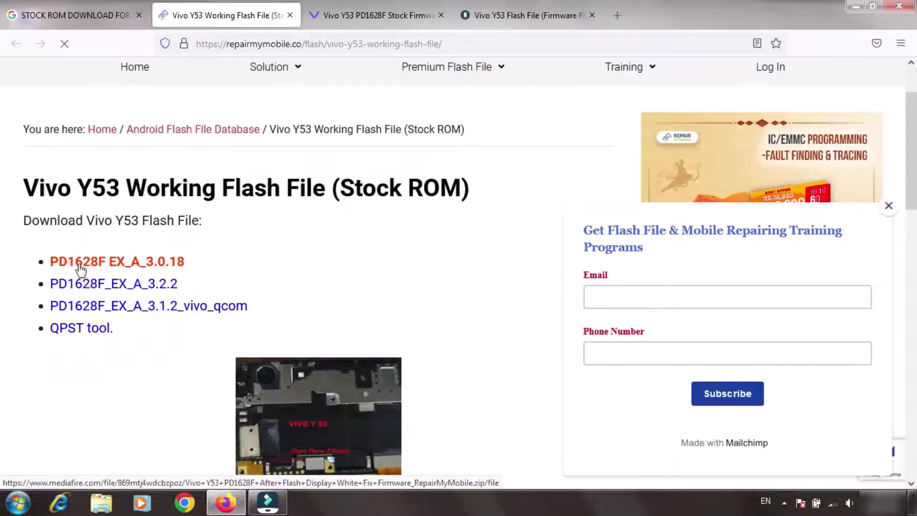
click(868, 80)
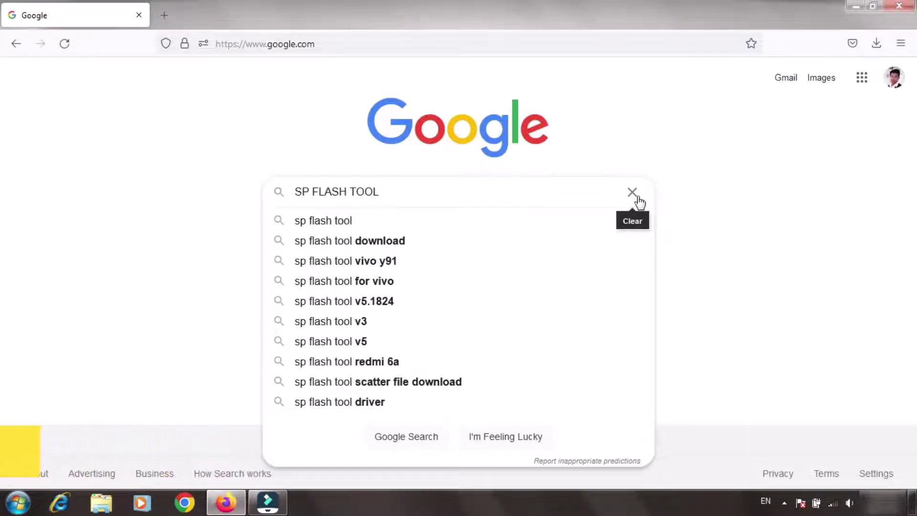
- Search Google for "SP FLASH TOOL" and minimize the browser
key(Return)
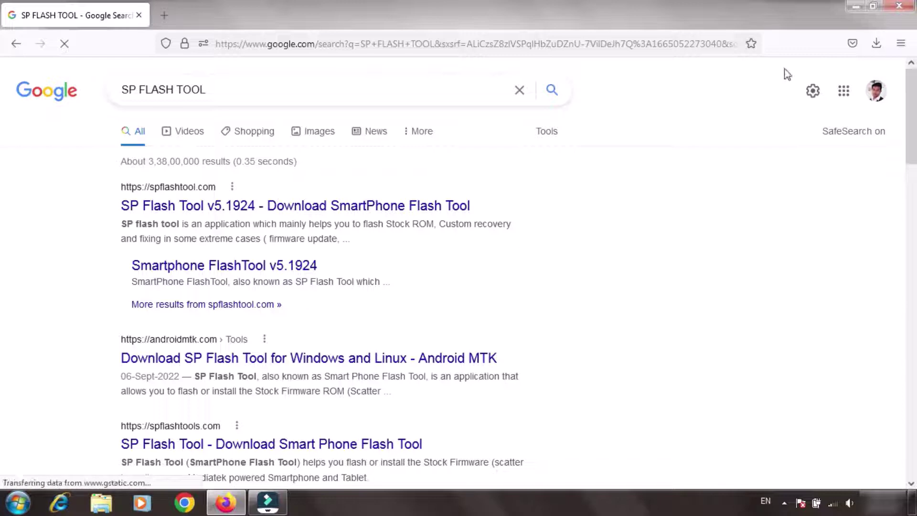
click(854, 9)
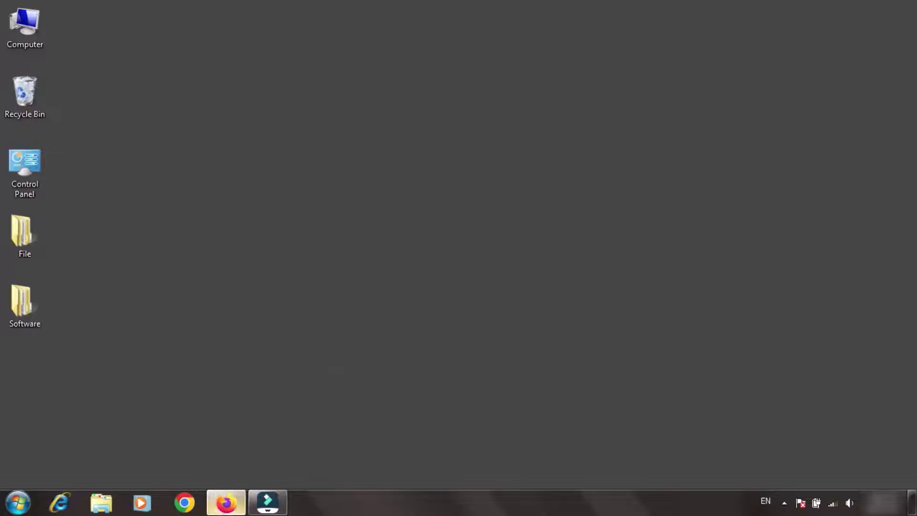
- Return to Firefox and download Qualcomm_USB_Driver_V1.0.zip through the allusbdrivers.com Vivo Y53 driver result, minimizing the browser when done
click(226, 502)
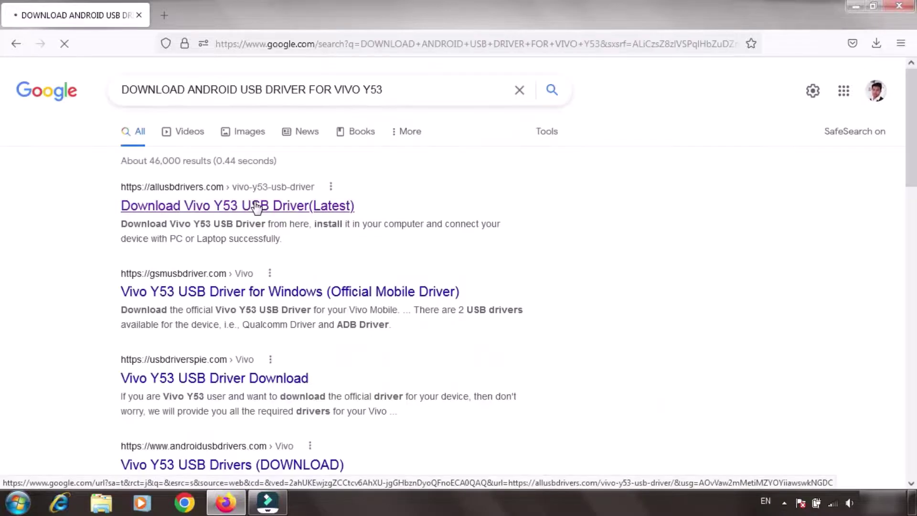
click(256, 206)
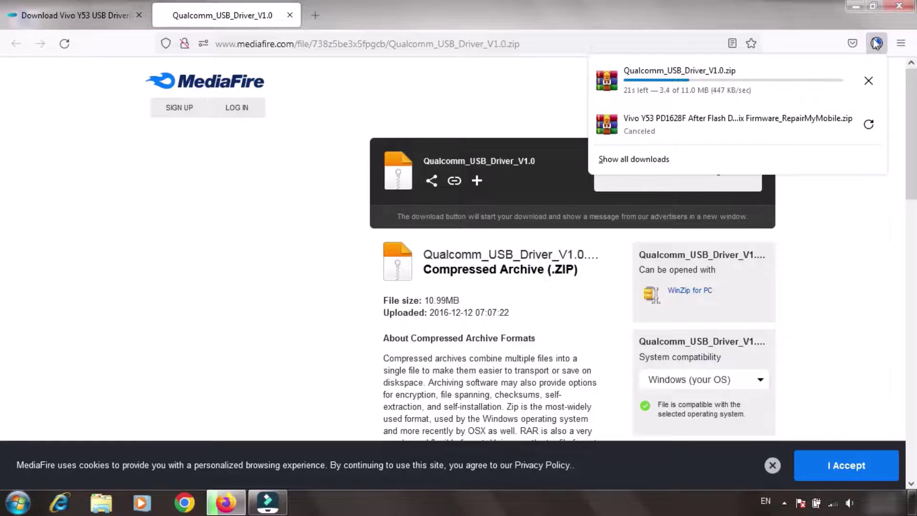
click(876, 43)
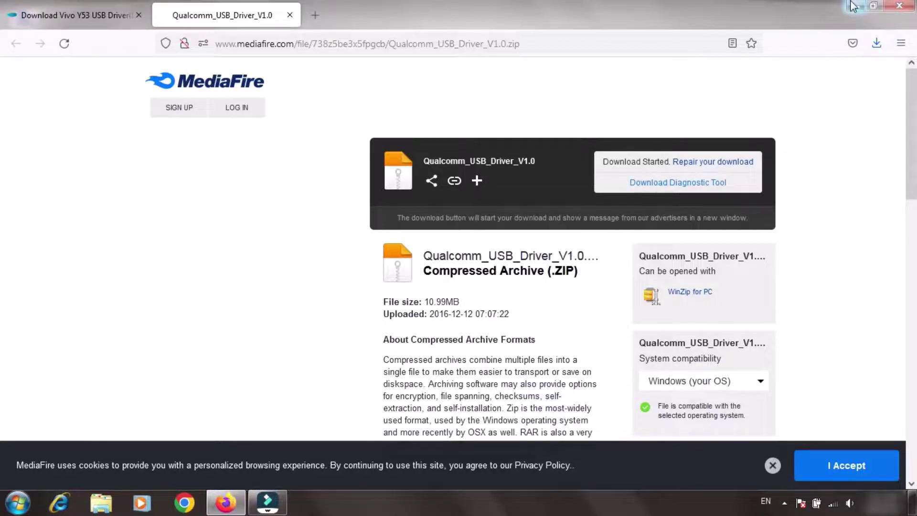
click(853, 5)
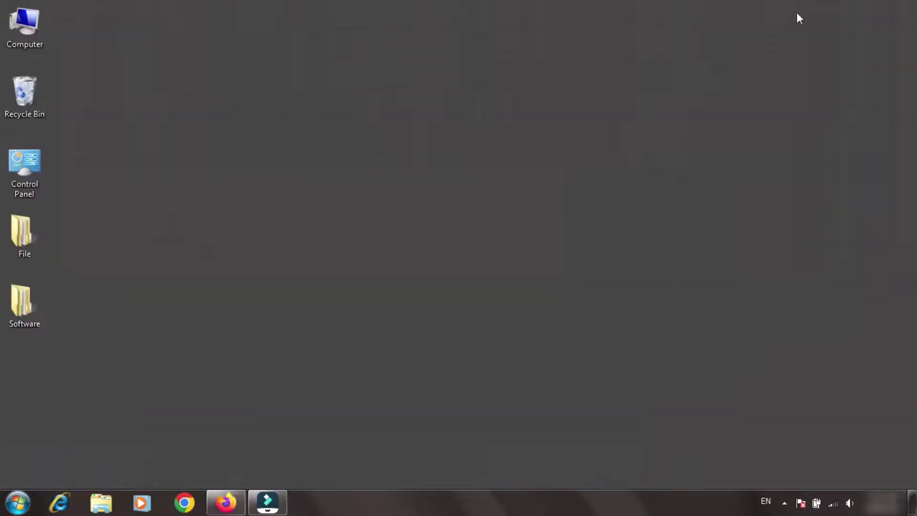
- Open the Software folder on the desktop and extract the Qualcomm_USB_Driver_V1.0 archive in place
double_click(25, 294)
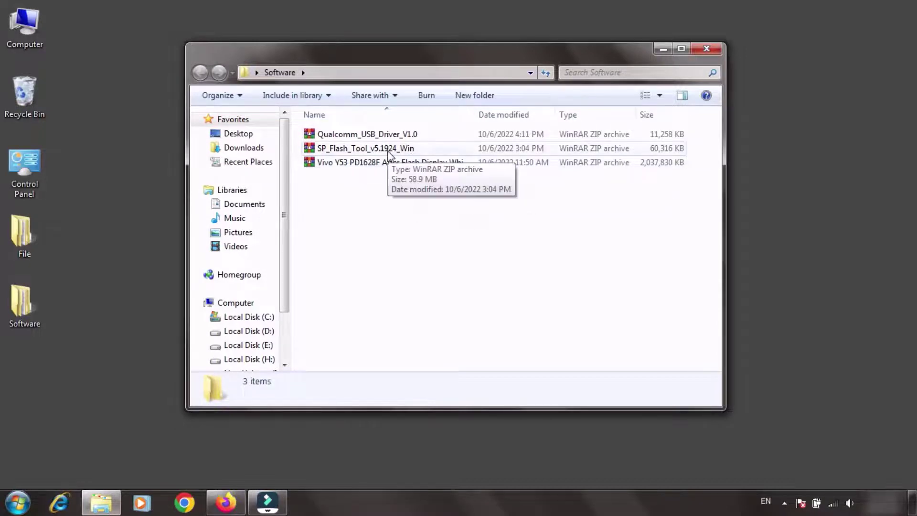
click(426, 136)
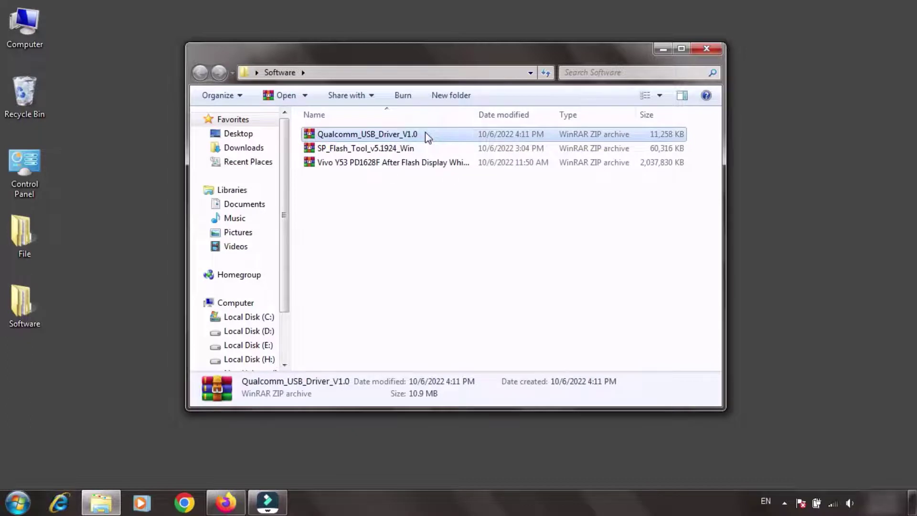
right_click(425, 132)
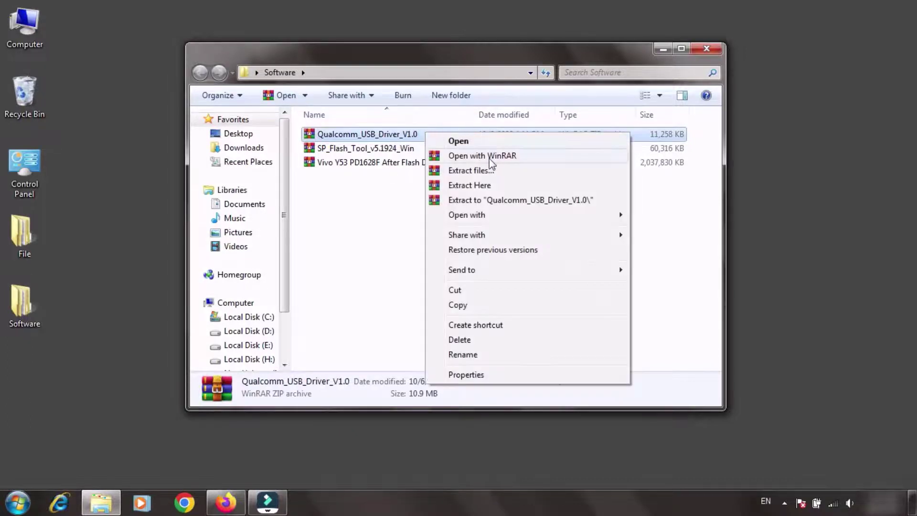
click(479, 186)
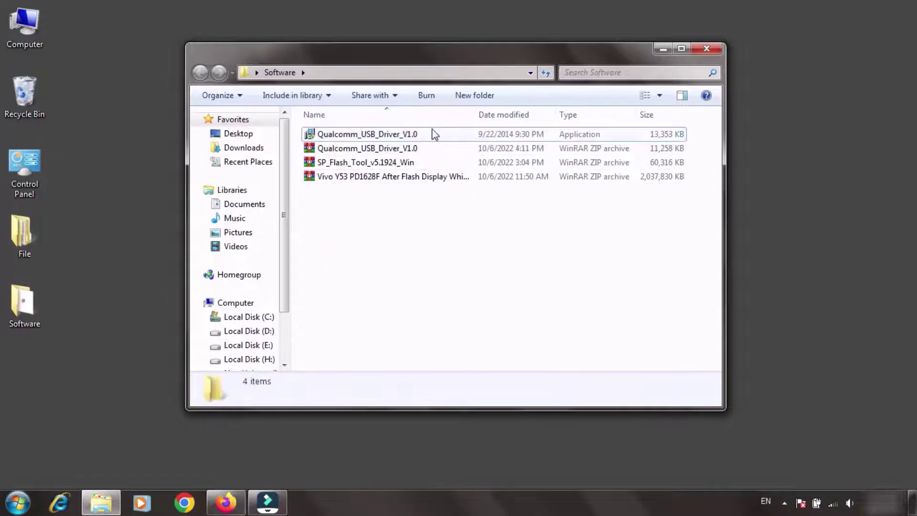
- Run the extracted Qualcomm_USB_Driver_V1.0 application as administrator
click(377, 135)
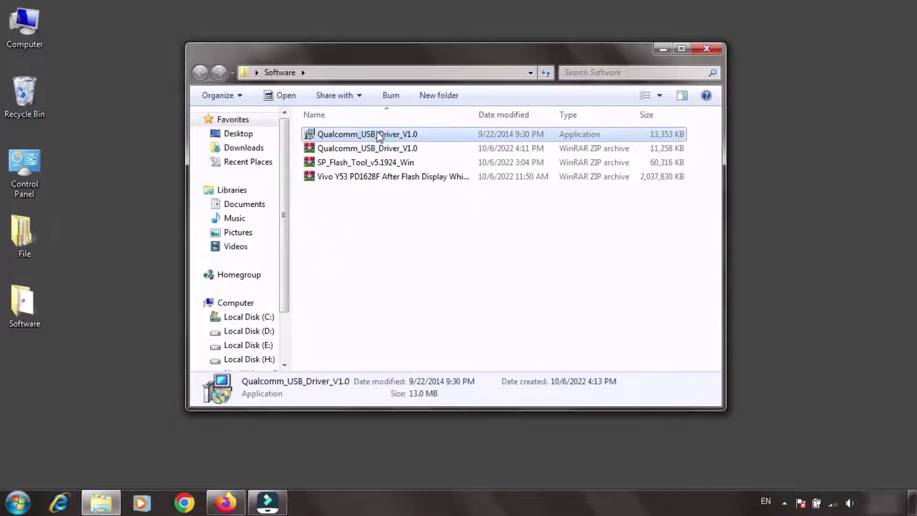
right_click(377, 134)
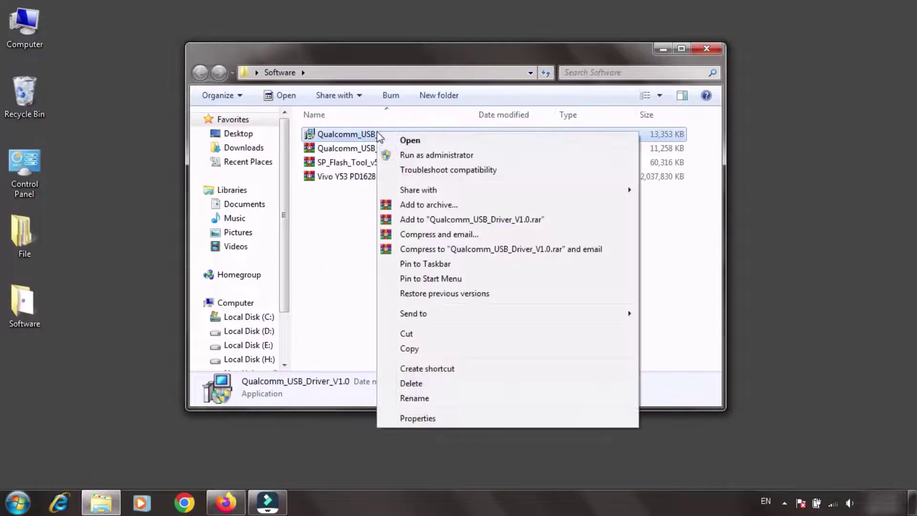
click(420, 155)
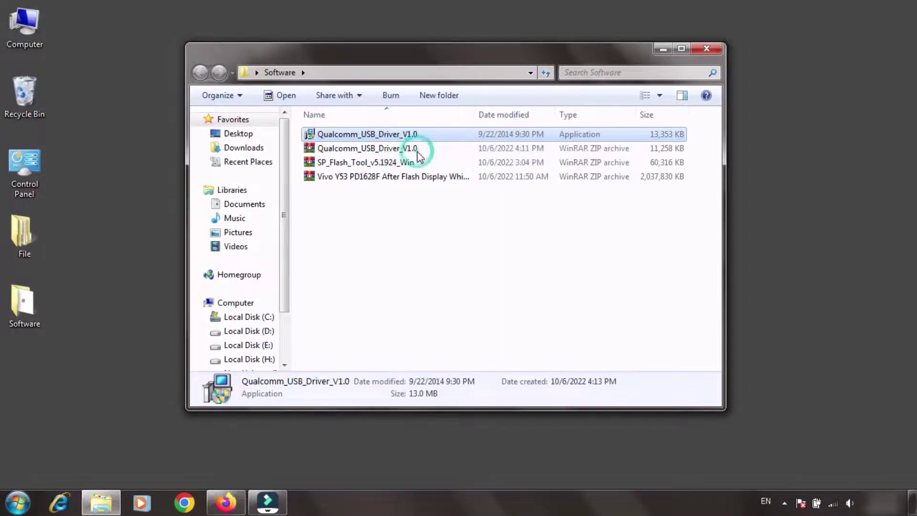
click(664, 48)
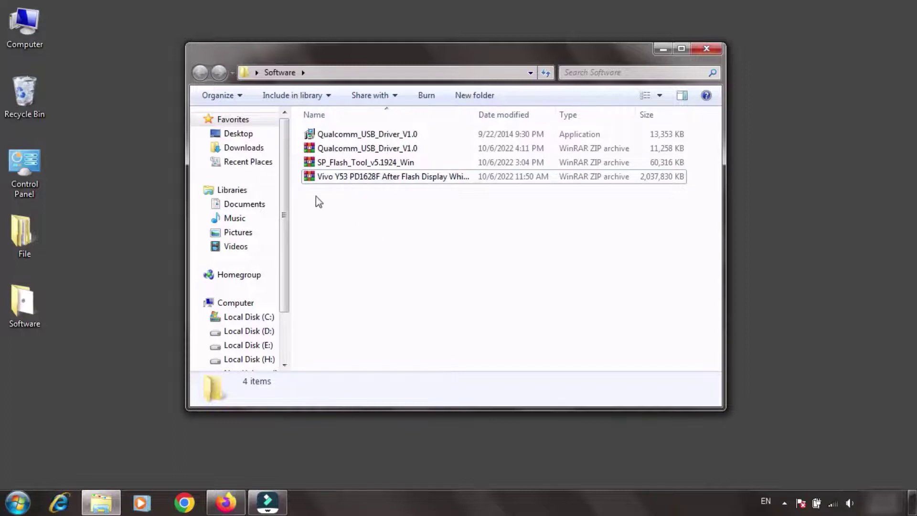
- Extract the Vivo Y53 PD1628F firmware archive and the SP_Flash_Tool_v5.1924_Win archive directly into the Software folder
right_click(366, 177)
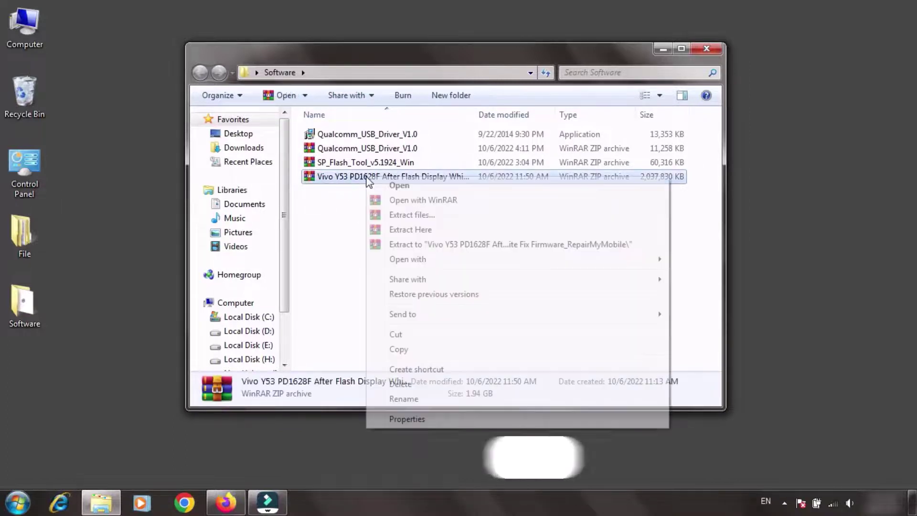
click(403, 230)
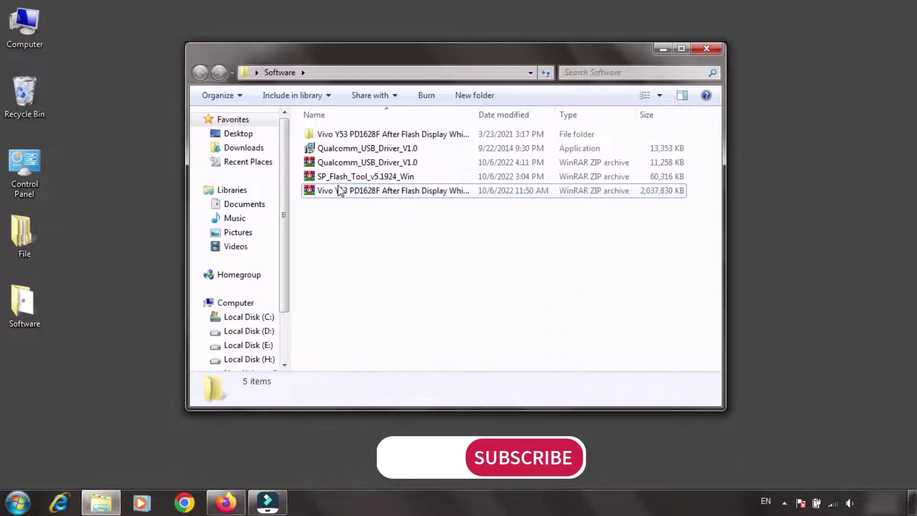
click(363, 177)
right_click(366, 177)
click(410, 228)
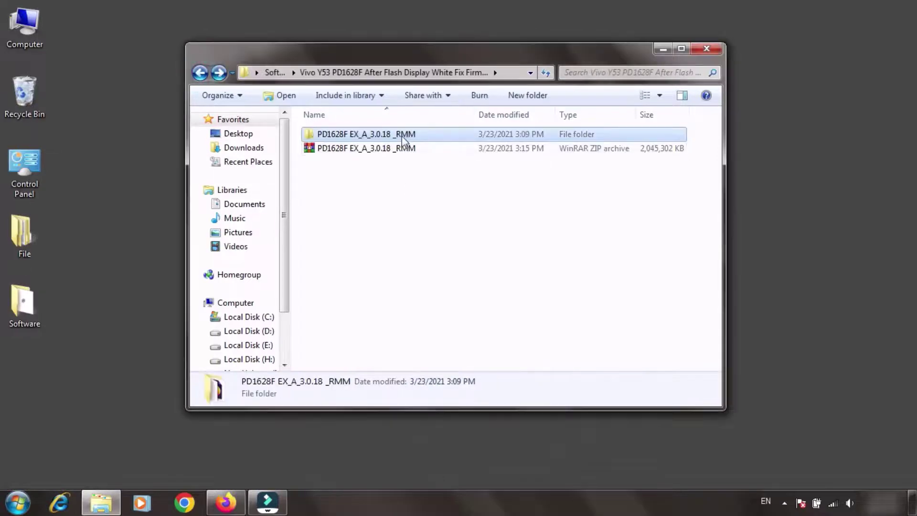
- Open the PD1628F EX_A_3.0.18 _RMM folder inside the extracted Vivo Y53 firmware folder
double_click(402, 138)
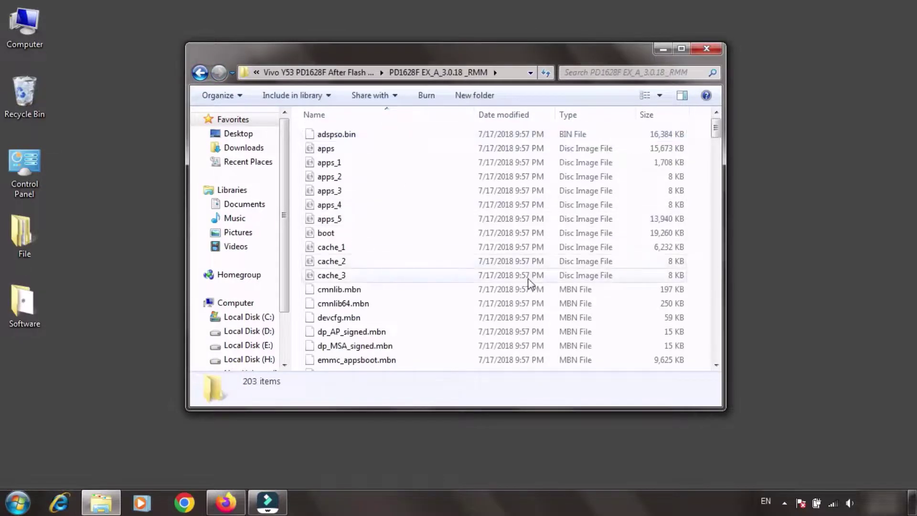
- Return from the firmware files to the Software folder and open the SP_Flash_Tool_v5.1924_Win folder
scroll(523, 283, down, 10)
scroll(525, 281, down, 15)
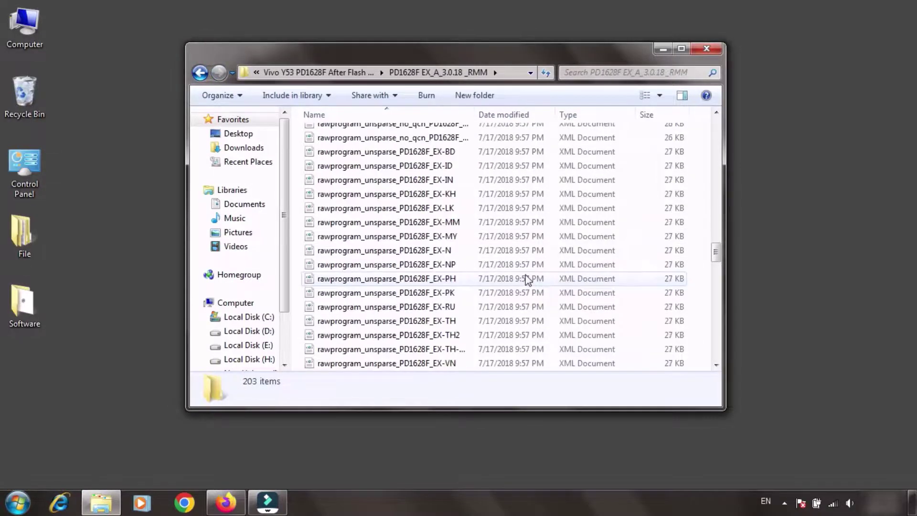
key(BackSpace)
key(BackSpace)
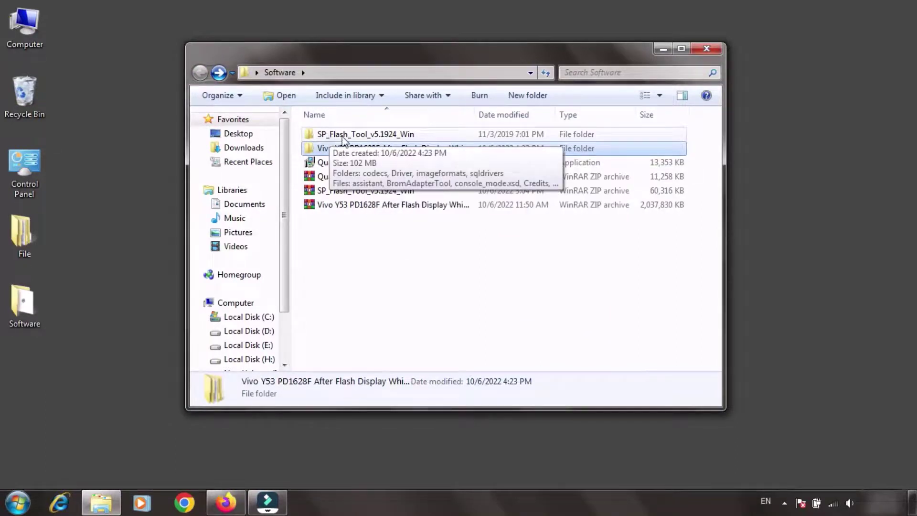
double_click(383, 138)
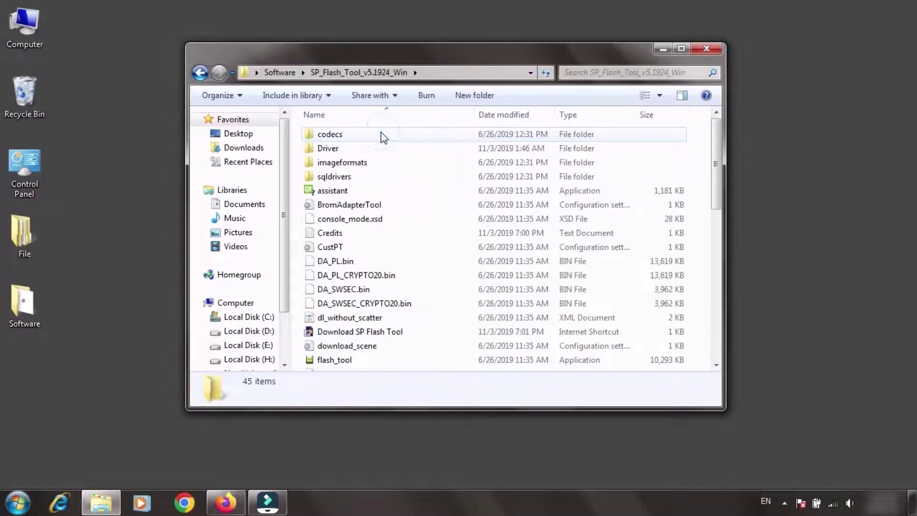
- Launch the flash_tool application, minimize the folder window and maximize the flash tool's window
scroll(393, 243, down, 1)
scroll(393, 244, down, 3)
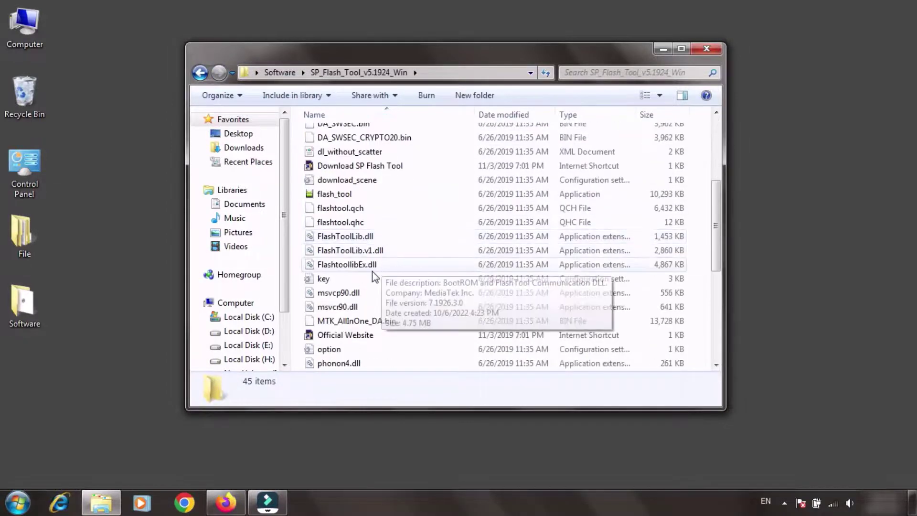
double_click(382, 200)
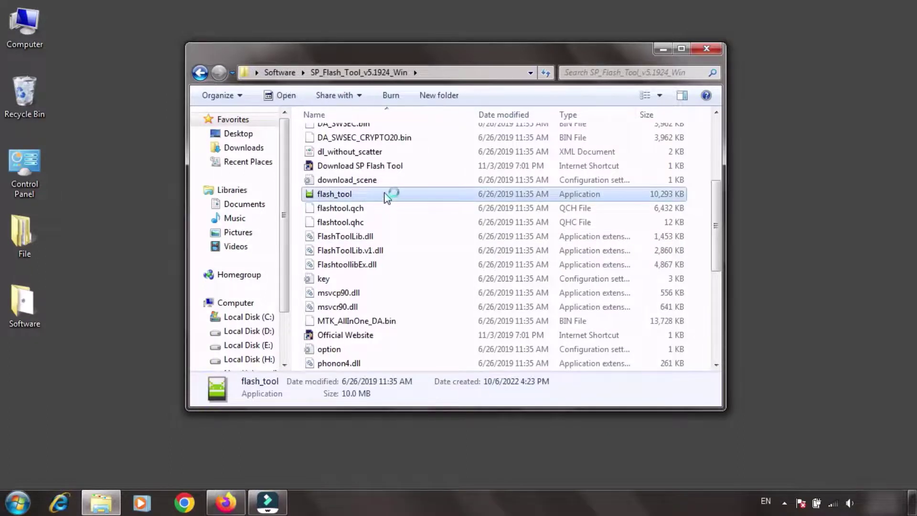
click(663, 48)
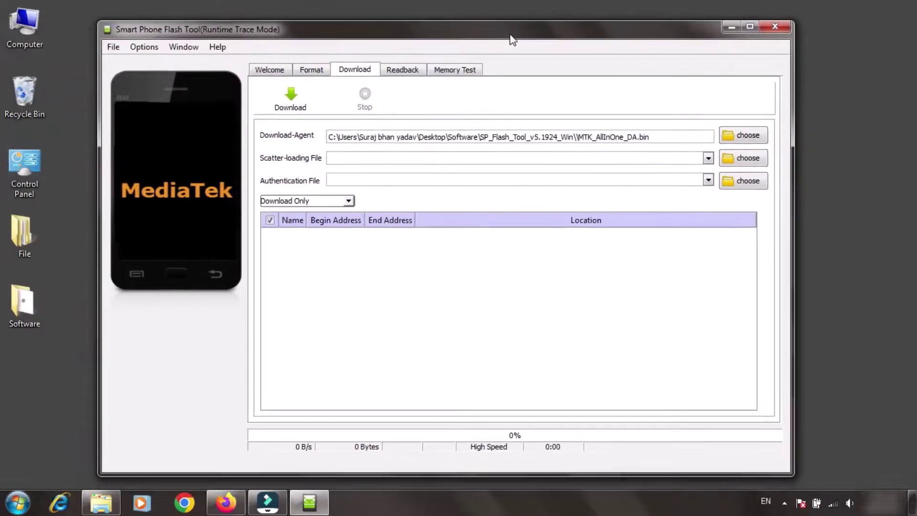
key(super+Up)
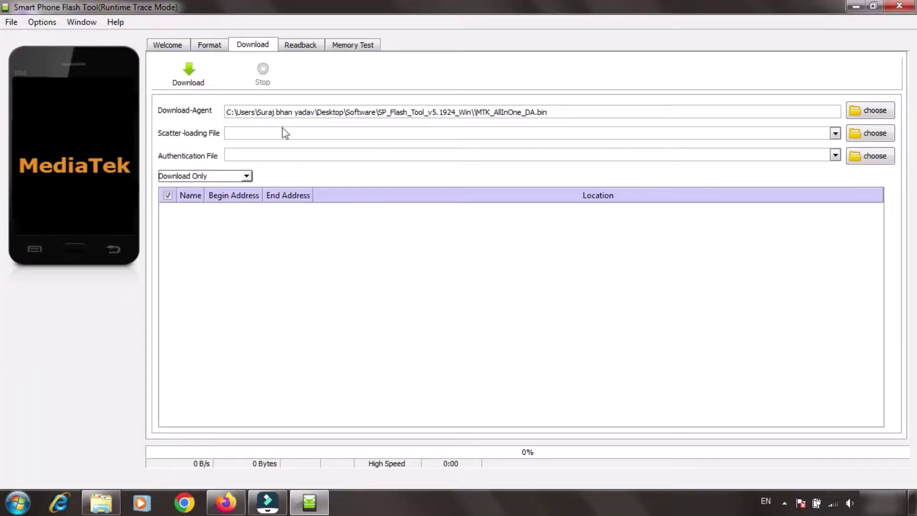
- Load MT6572_Android_scatter from the Vivo Y53 firmware's PD1628F EX_A_3.0.18 _RMM folder as the scatter-loading file
click(861, 133)
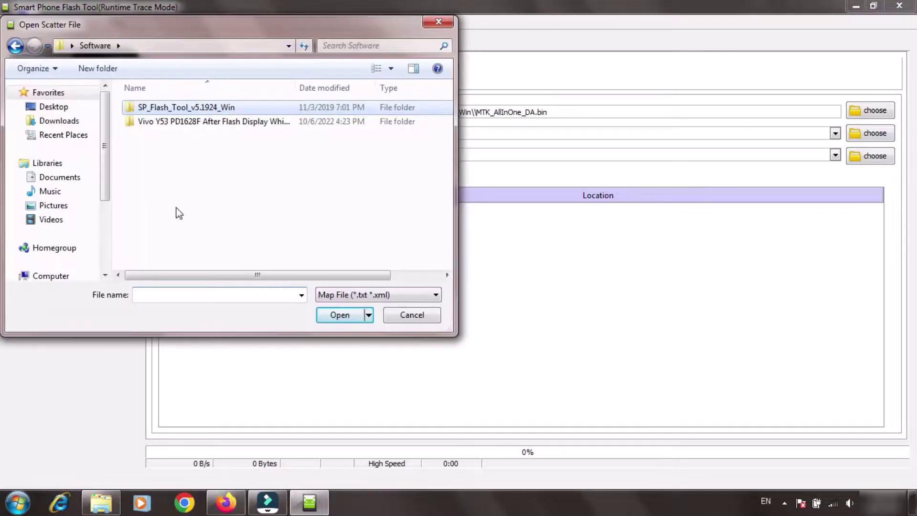
double_click(248, 127)
double_click(220, 109)
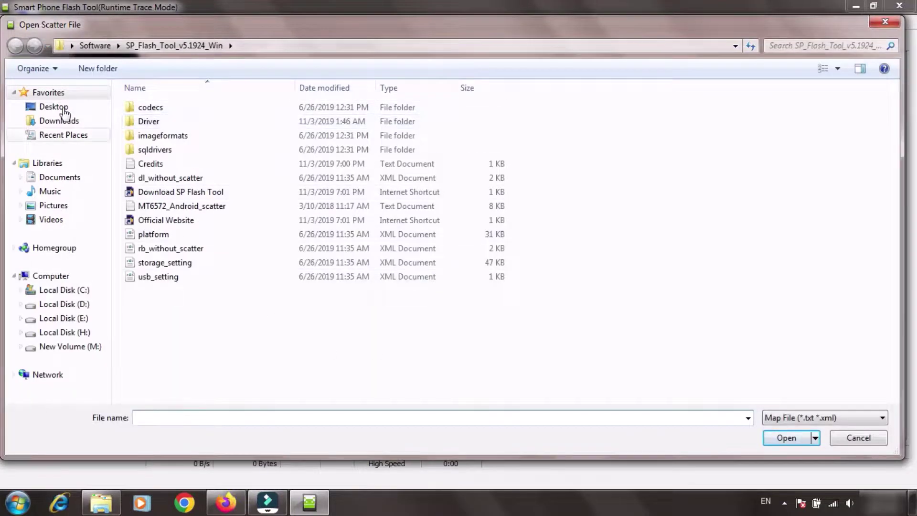
click(90, 45)
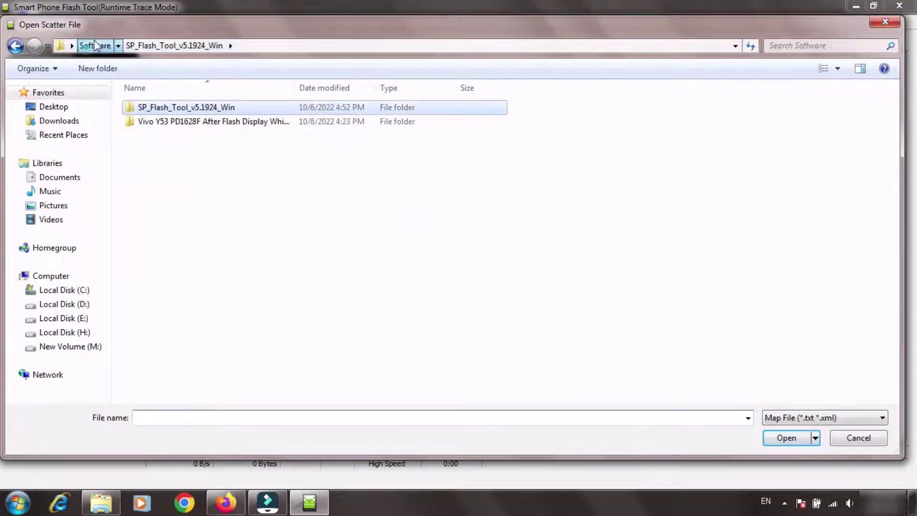
double_click(265, 122)
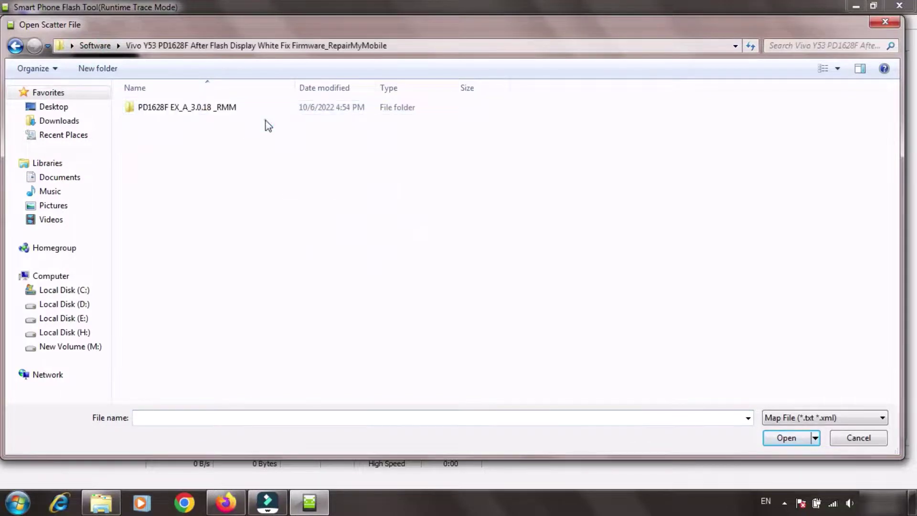
double_click(224, 107)
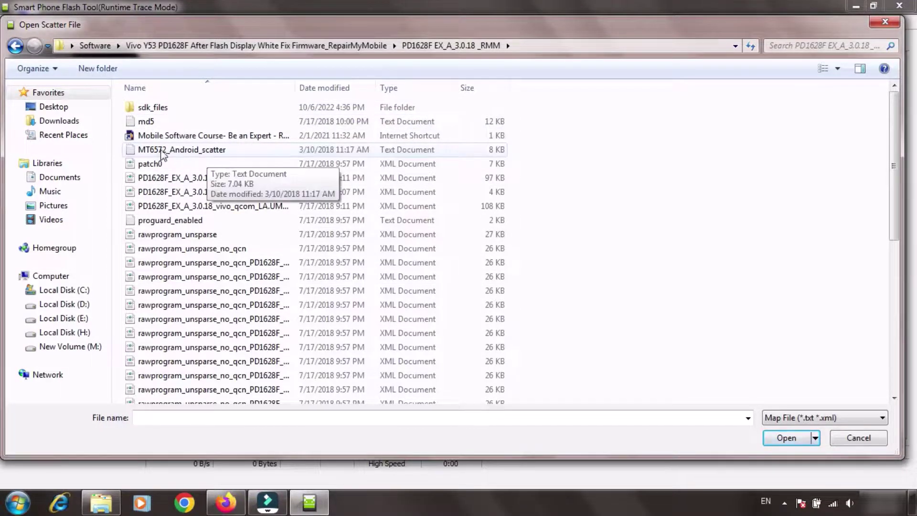
click(222, 152)
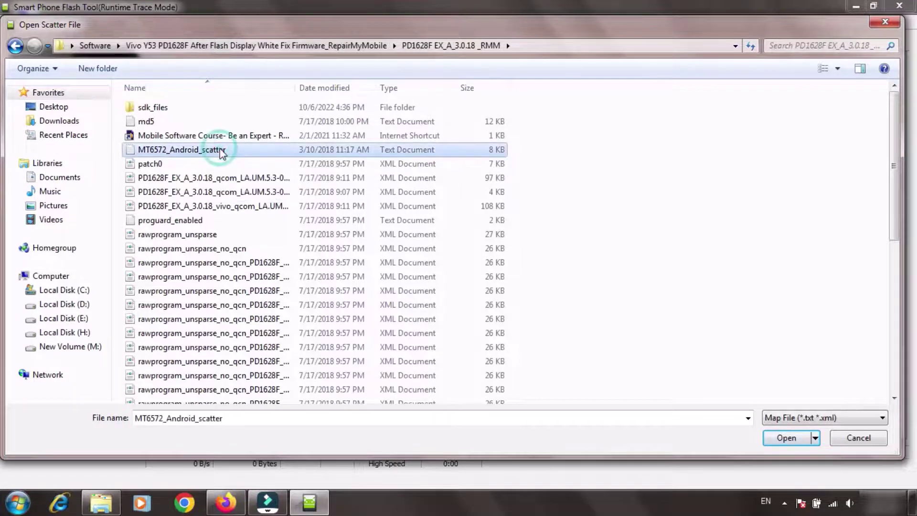
click(782, 439)
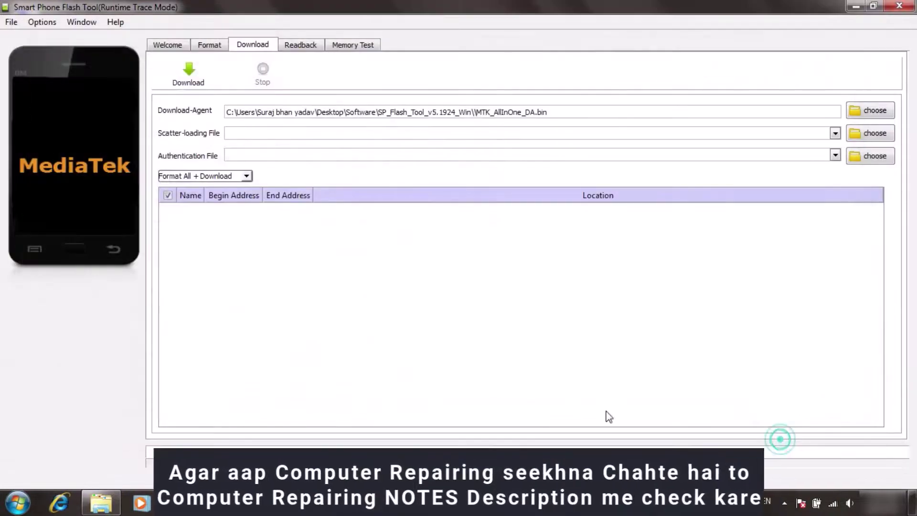